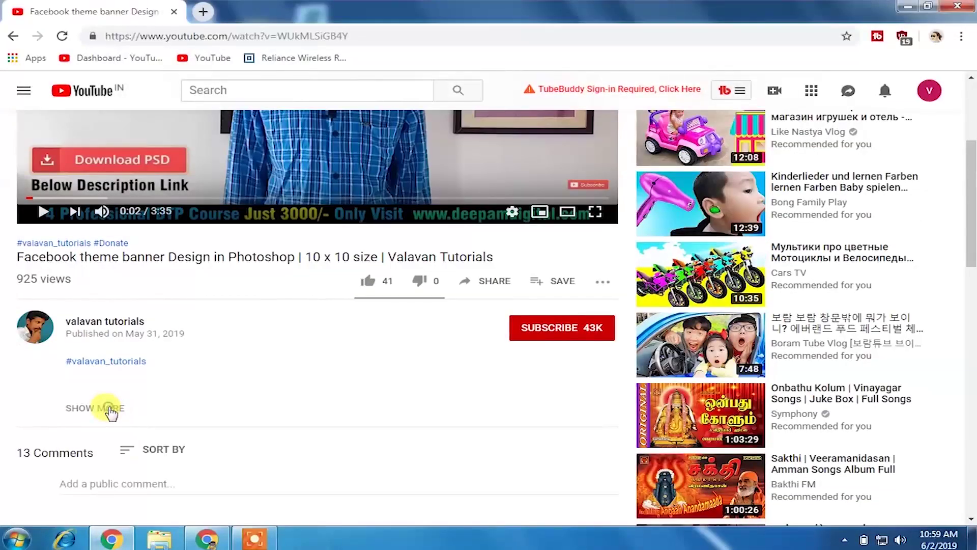
# - Expand the YouTube tutorial's description with SHOW MORE and scroll through its links
pyautogui.click(110, 408)
pyautogui.scroll(-3, 237, 377)
pyautogui.scroll(-1, 226, 374)
pyautogui.scroll(-1, 188, 362)
pyautogui.scroll(-2, 159, 359)
pyautogui.scroll(-1, 139, 356)
pyautogui.scroll(-1, 133, 355)
pyautogui.scroll(-1, 142, 362)
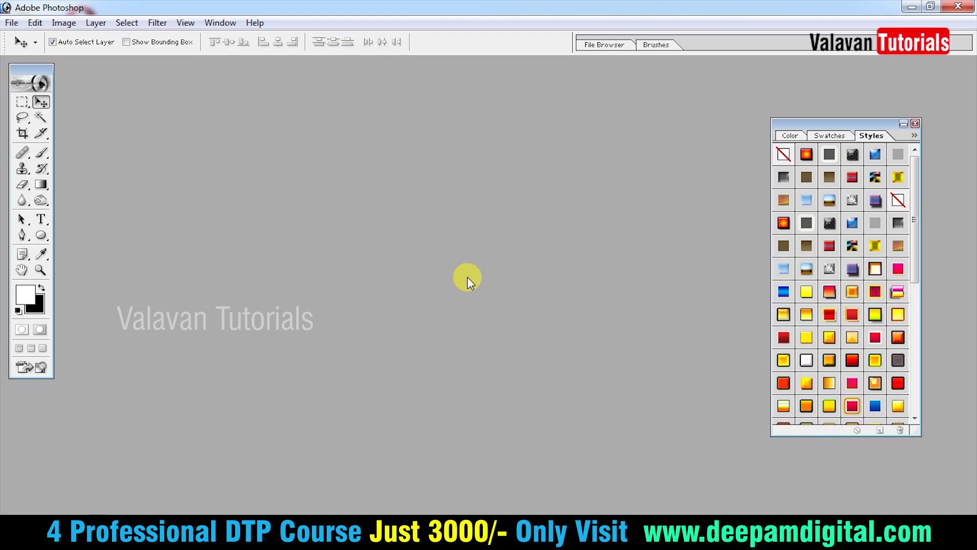
# - Create a new white A4 document at 300 ppi
pyautogui.hotkey('ctrl', 'n')
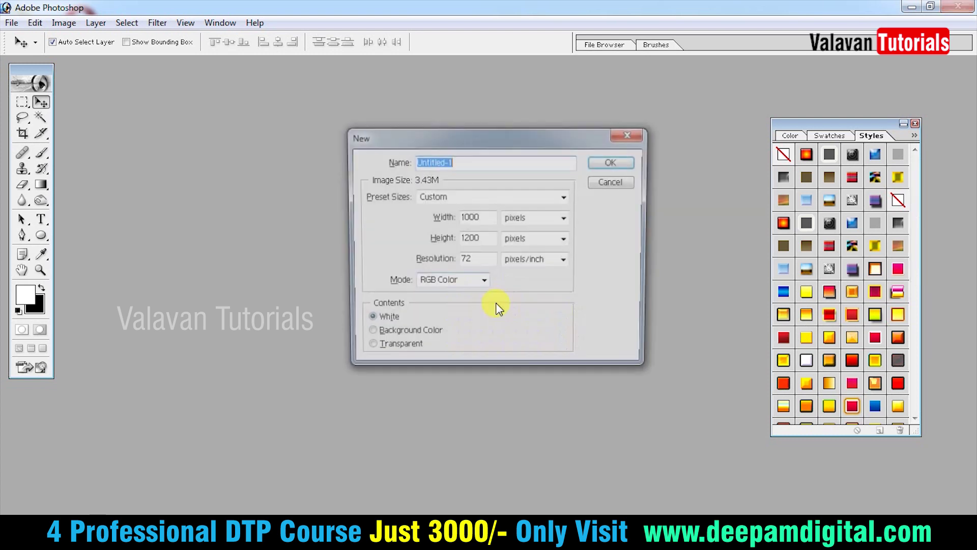
pyautogui.click(525, 193)
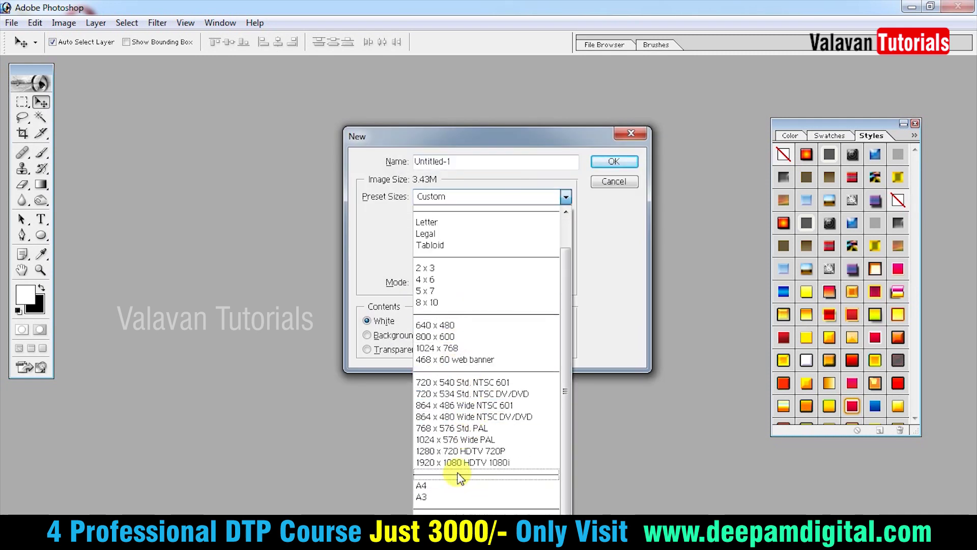
pyautogui.click(458, 474)
pyautogui.click(508, 199)
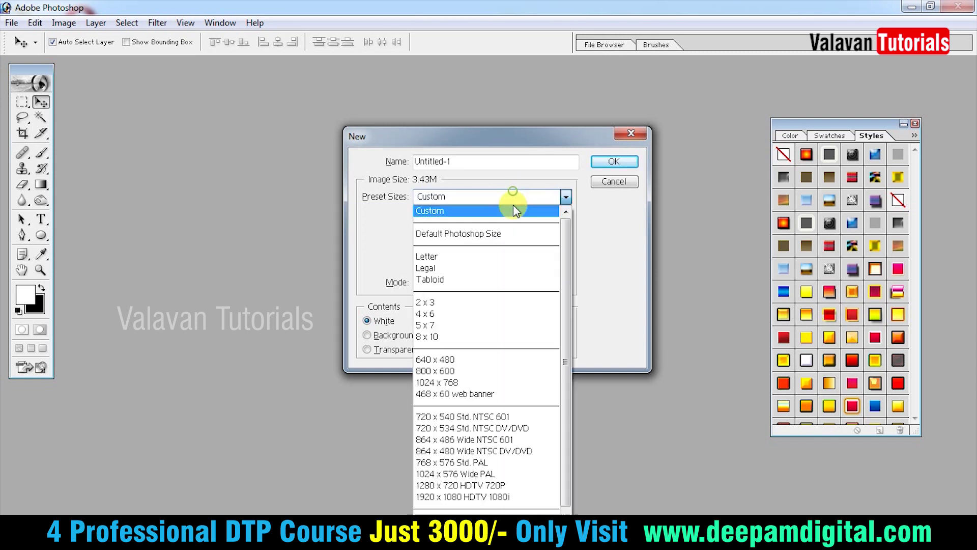
pyautogui.click(486, 508)
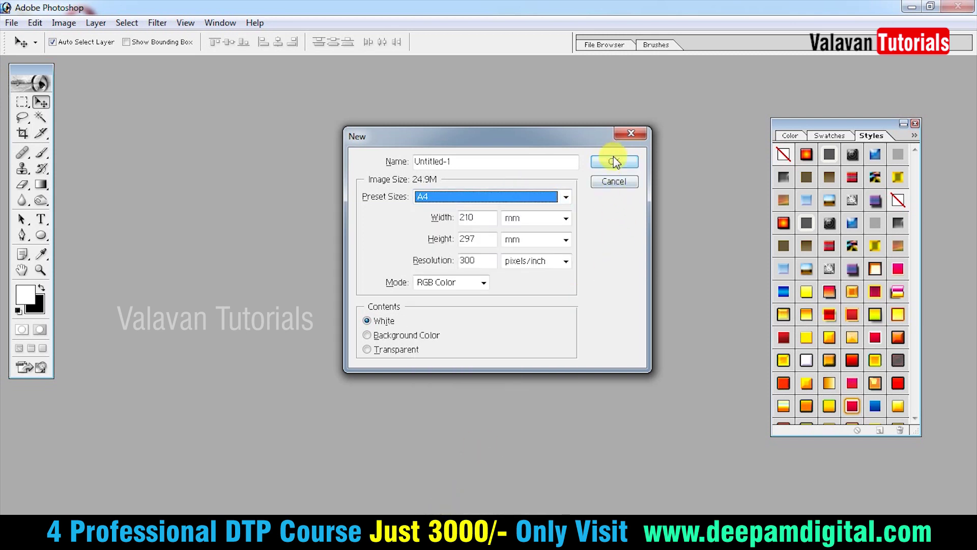
pyautogui.click(614, 162)
# - Rotate the canvas 90° counter-clockwise to landscape, then go full screen and zoom in
pyautogui.hotkey('alt', 'i')
pyautogui.press('e')
pyautogui.press('Down')
pyautogui.press('Down')
pyautogui.press('Return')
pyautogui.press('f')
pyautogui.hotkey('ctrl', '+')
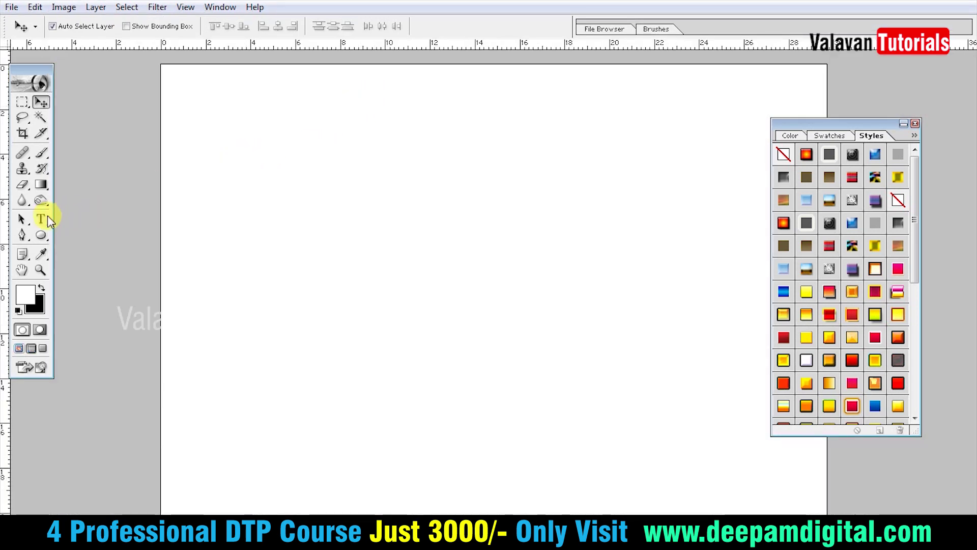
# - Type and commit the text 'FDSAFD' on the page with the Type tool
pyautogui.click(41, 220)
pyautogui.click(367, 203)
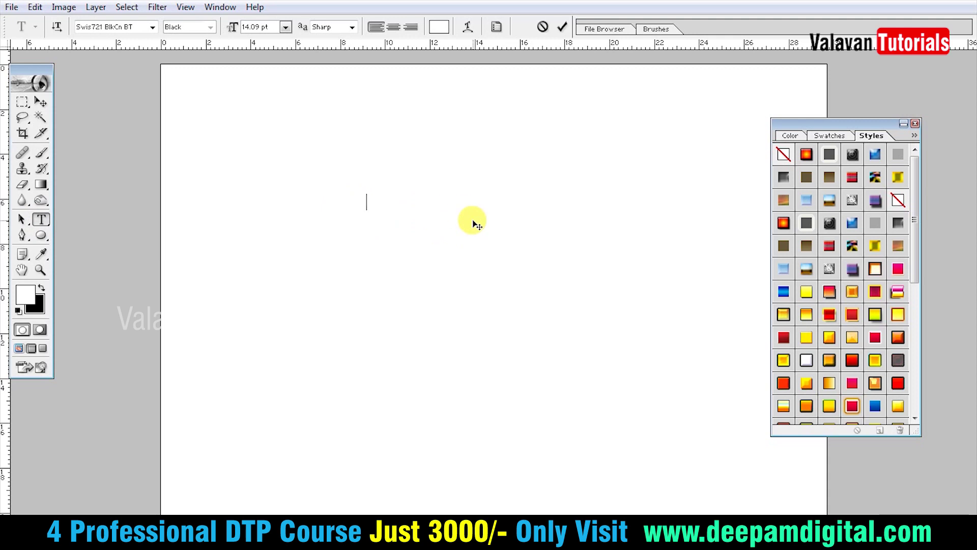
pyautogui.click(438, 27)
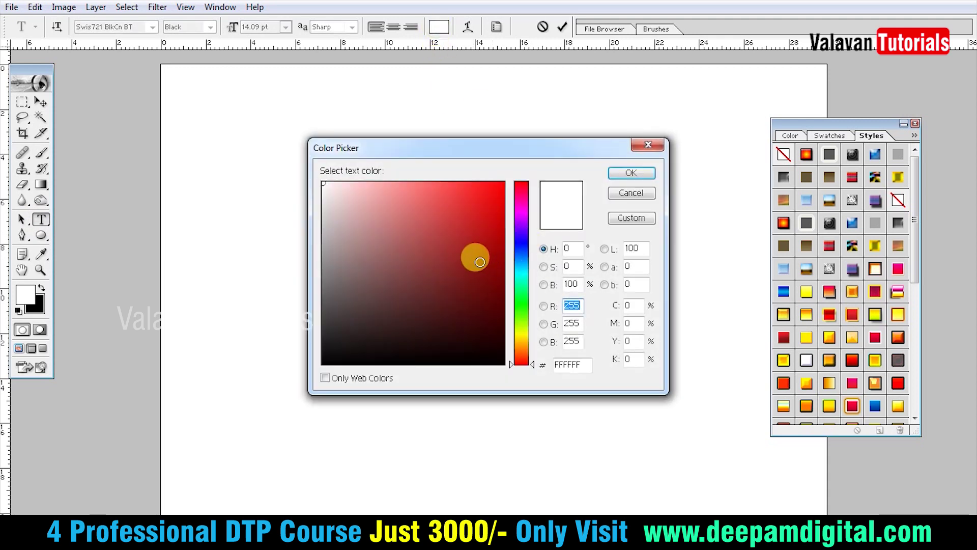
pyautogui.press('Return')
pyautogui.hotkey('ctrl', 'Return')
# - Greatly enlarge the FDSAFD text and move it toward the top-left of the page
pyautogui.hotkey('ctrl', 't')
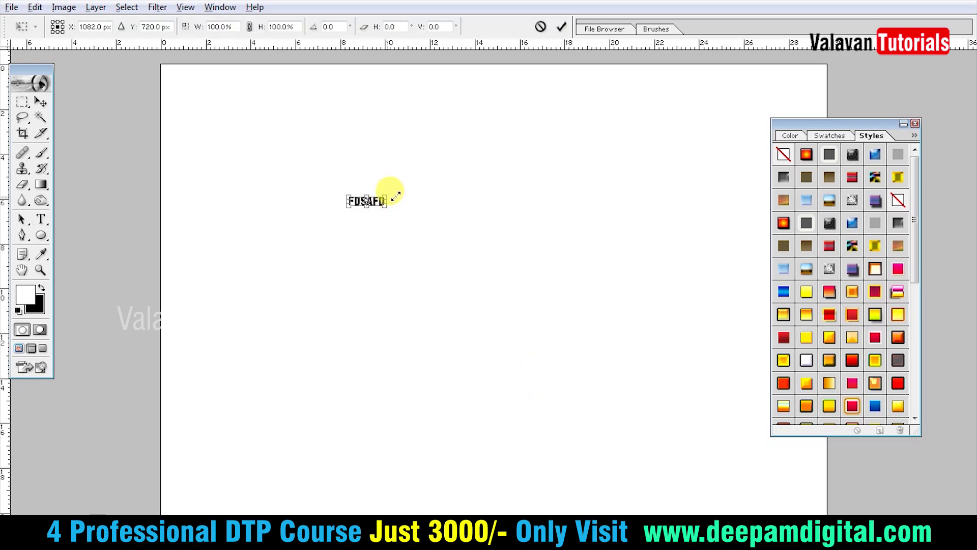
pyautogui.moveTo(396, 196); pyautogui.dragTo(577, 175)
pyautogui.press('Return')
pyautogui.press('v')
pyautogui.moveTo(491, 191)
pyautogui.mouseDown()
pyautogui.moveTo(524, 156)
pyautogui.moveTo(496, 146)
pyautogui.mouseUp()
pyautogui.press('Tab')
pyautogui.press('Tab')
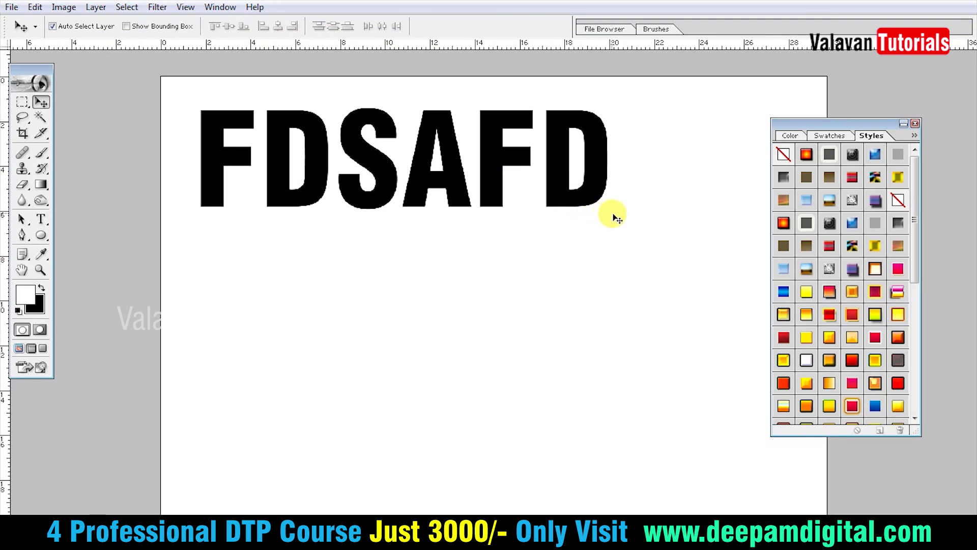
# - Shrink the FDSAFD text to about 83% and zoom in to inspect the letters
pyautogui.hotkey('ctrl', 't')
pyautogui.moveTo(605, 205); pyautogui.dragTo(549, 188)
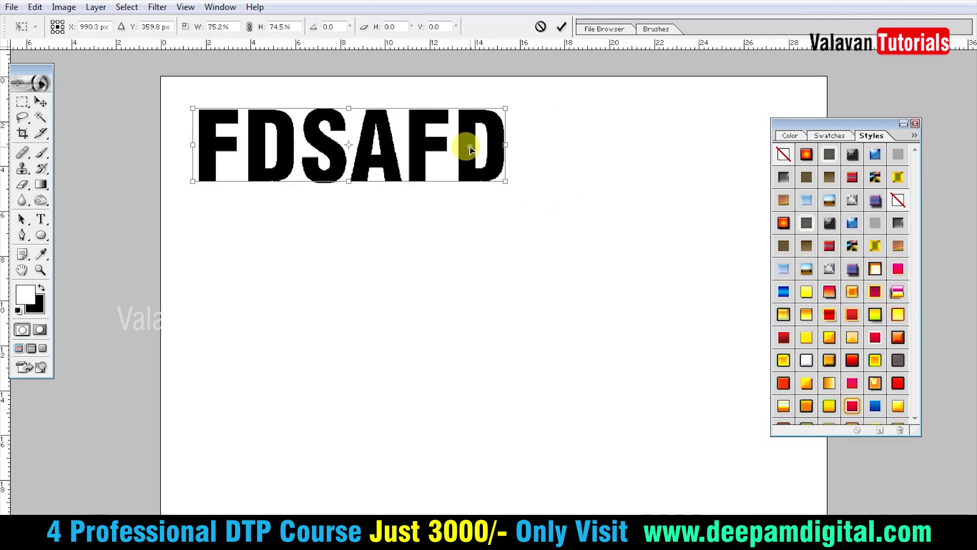
pyautogui.press('Return')
pyautogui.press('z')
pyautogui.moveTo(589, 251); pyautogui.dragTo(203, 92)
pyautogui.click(356, 165)
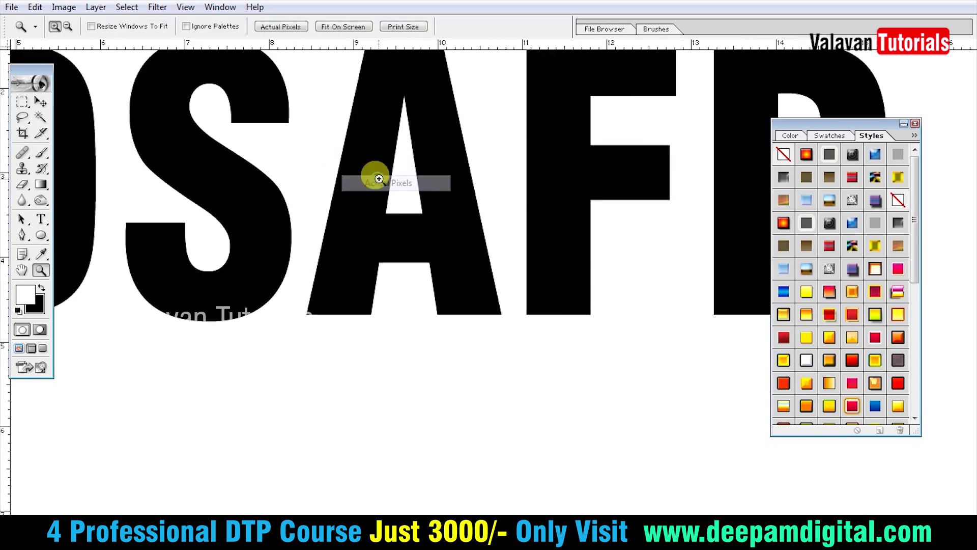
pyautogui.keyDown('alt'); pyautogui.click(379, 181); pyautogui.keyUp('alt')
pyautogui.press('v')
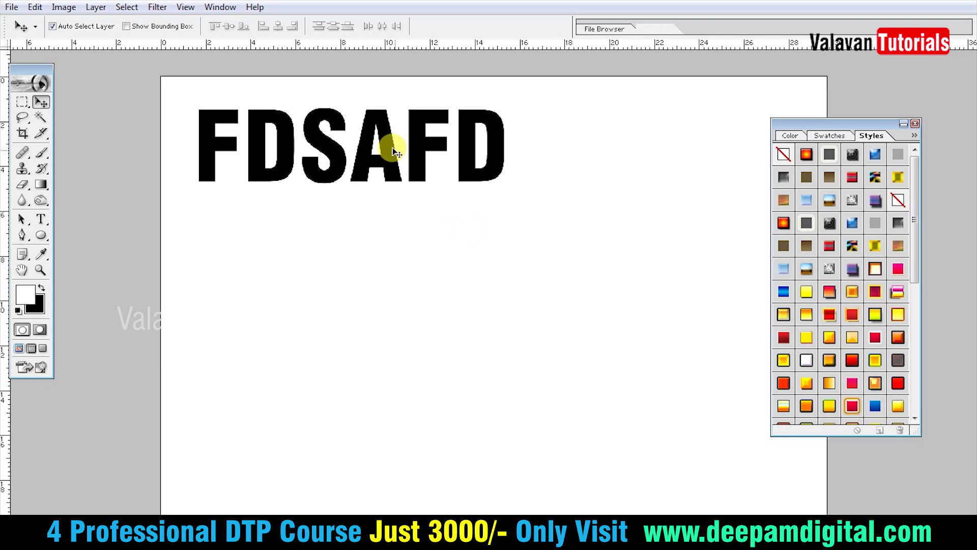
# - Duplicate FDSAFD below the original and give it Crisp anti-aliasing
pyautogui.moveTo(387, 153); pyautogui.dragTo(386, 337)
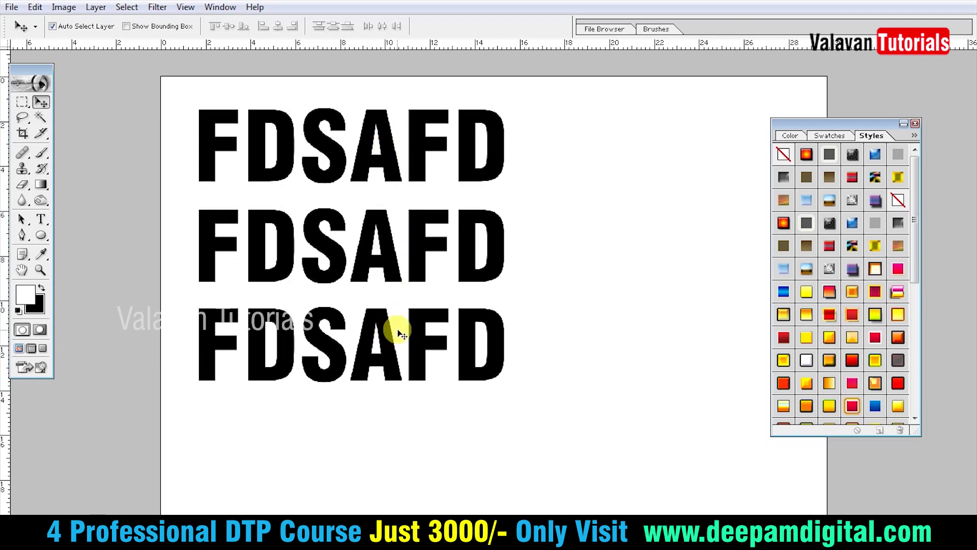
pyautogui.press('t')
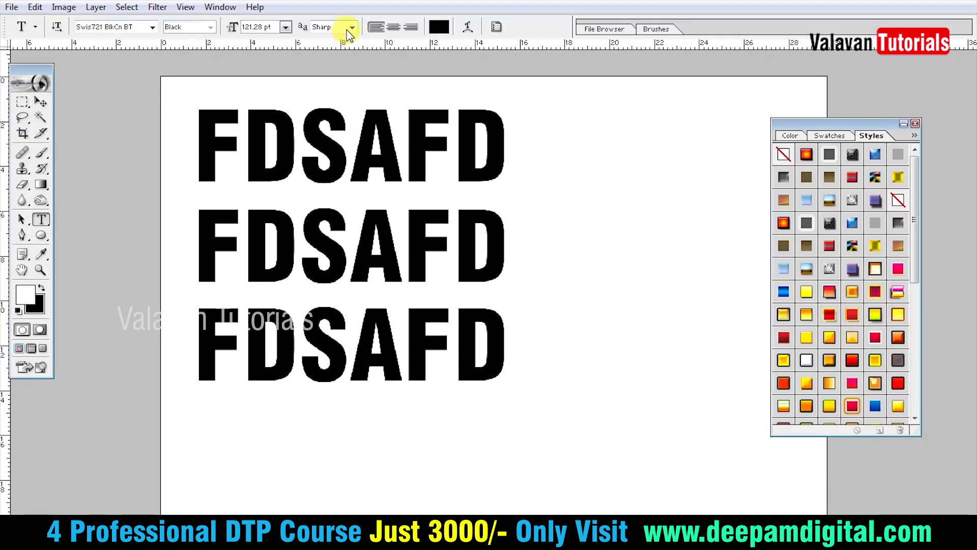
pyautogui.click(351, 28)
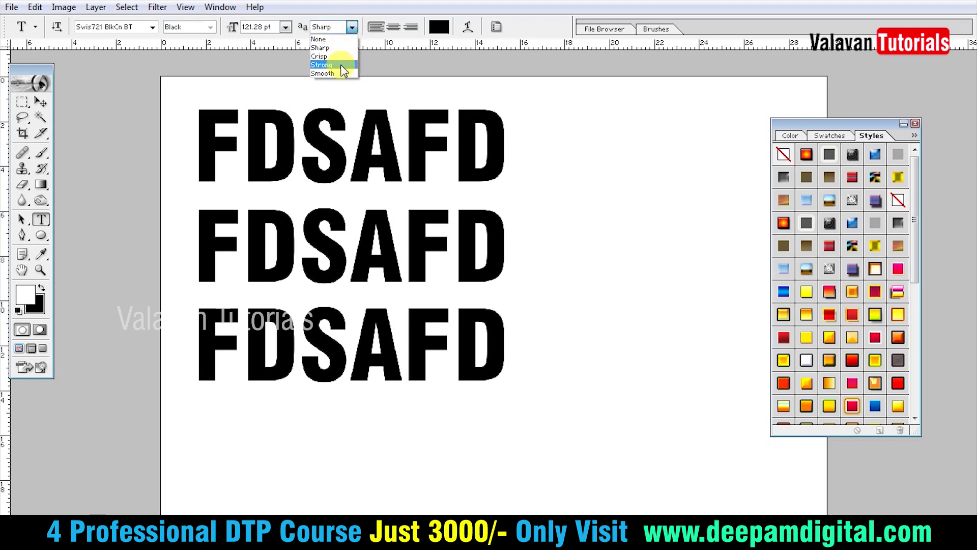
pyautogui.click(343, 57)
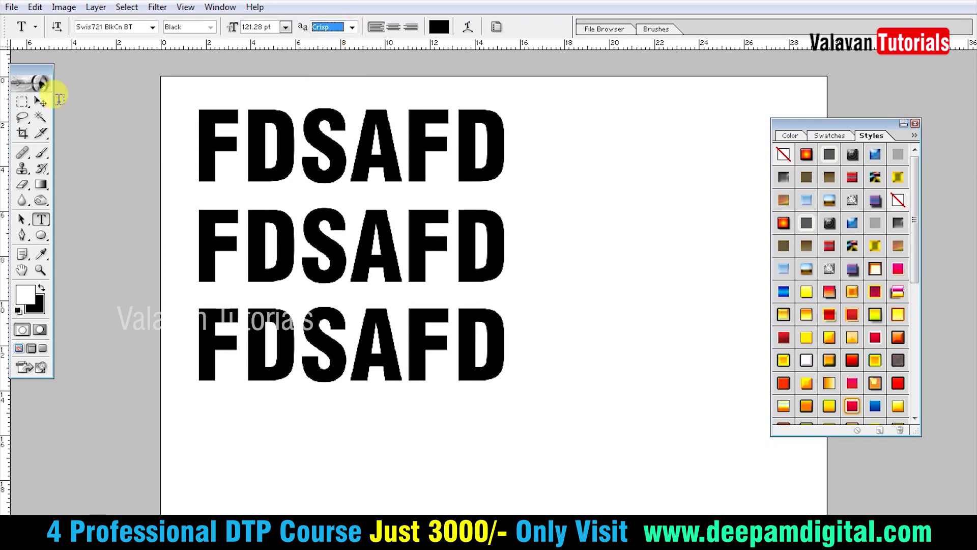
pyautogui.click(40, 101)
# - Set the bottom FDSAFD line to Strong anti-aliasing and copy it down as a fourth line
pyautogui.rightClick(257, 318)
pyautogui.click(270, 328)
pyautogui.press('t')
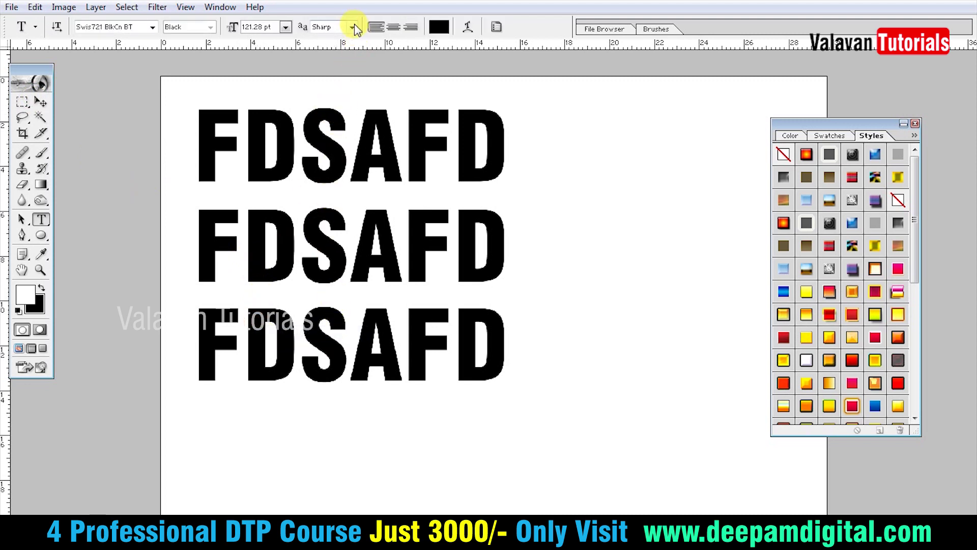
pyautogui.click(354, 27)
pyautogui.click(344, 65)
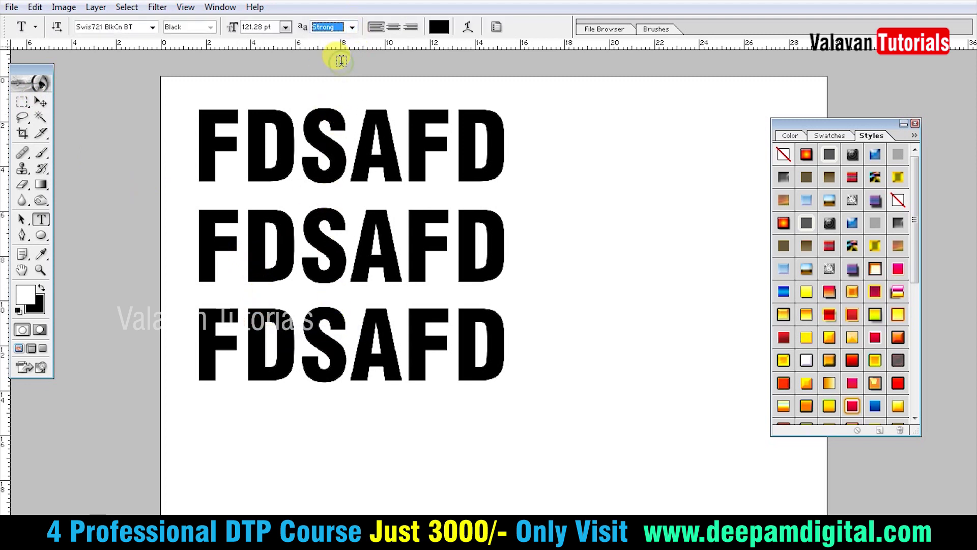
pyautogui.click(41, 102)
pyautogui.moveTo(257, 321); pyautogui.dragTo(255, 411)
# - Set a FDSAFD line's anti-aliasing to None
pyautogui.press('Tab')
pyautogui.press('Tab')
pyautogui.press('t')
pyautogui.click(354, 29)
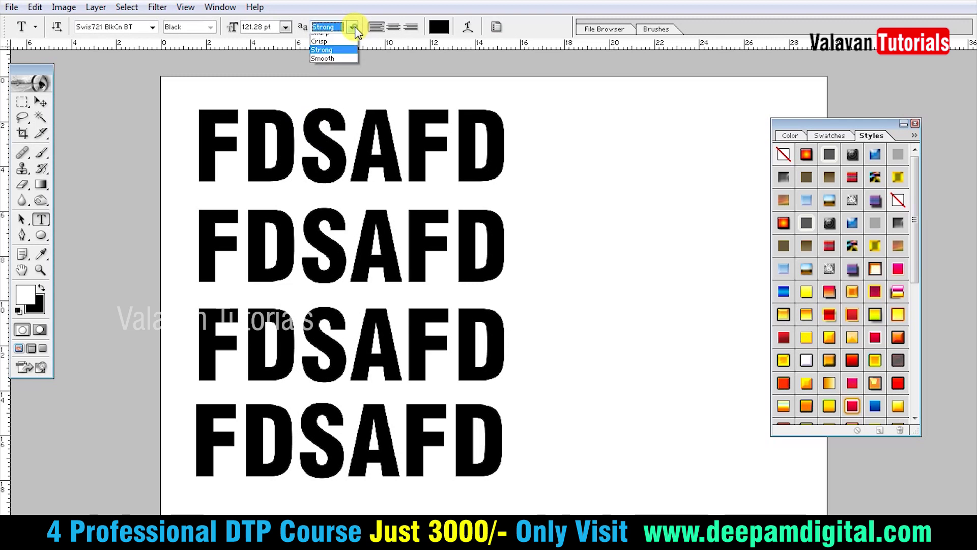
pyautogui.click(341, 39)
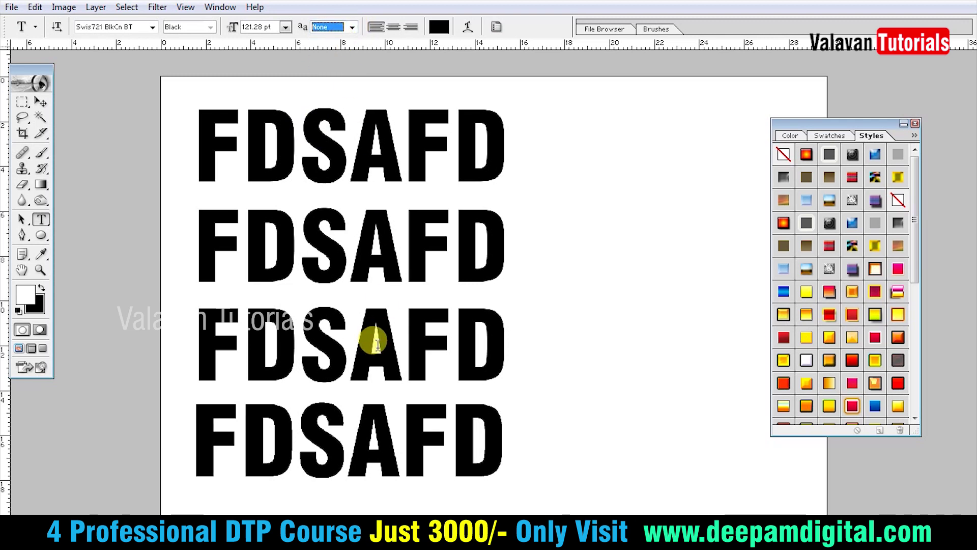
pyautogui.click(41, 102)
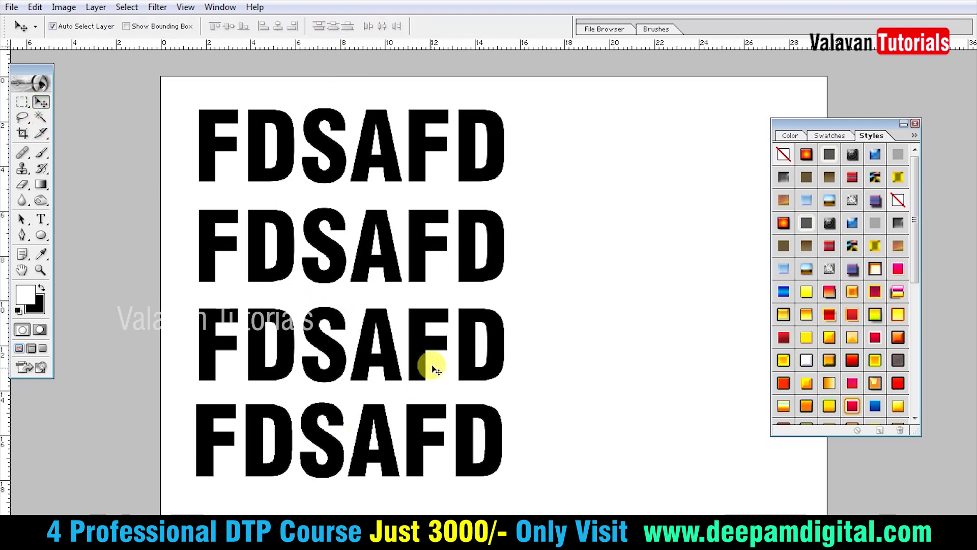
# - View the text at Actual Pixels, then zoom into the top line and pan to the lower line
pyautogui.press('z')
pyautogui.rightClick(351, 303)
pyautogui.click(382, 329)
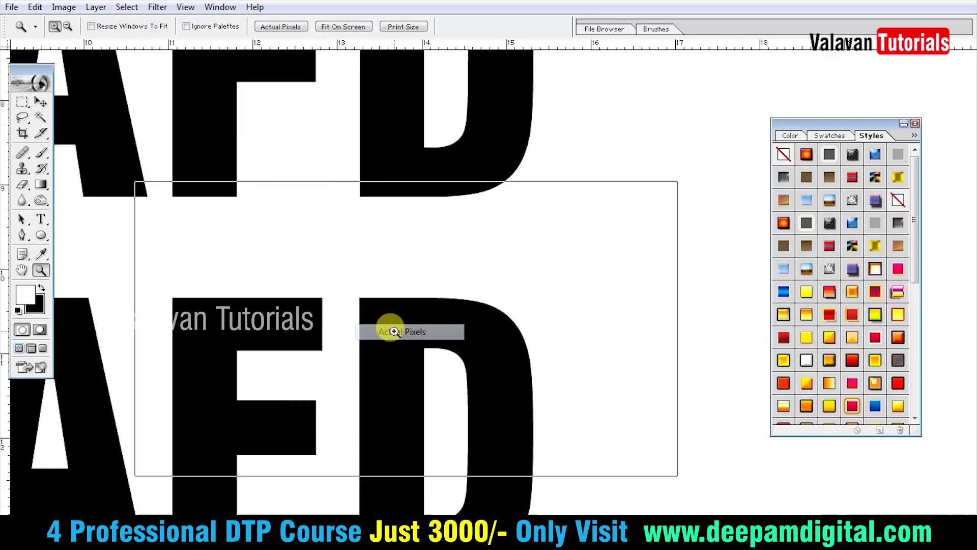
pyautogui.hotkey('ctrl', '0')
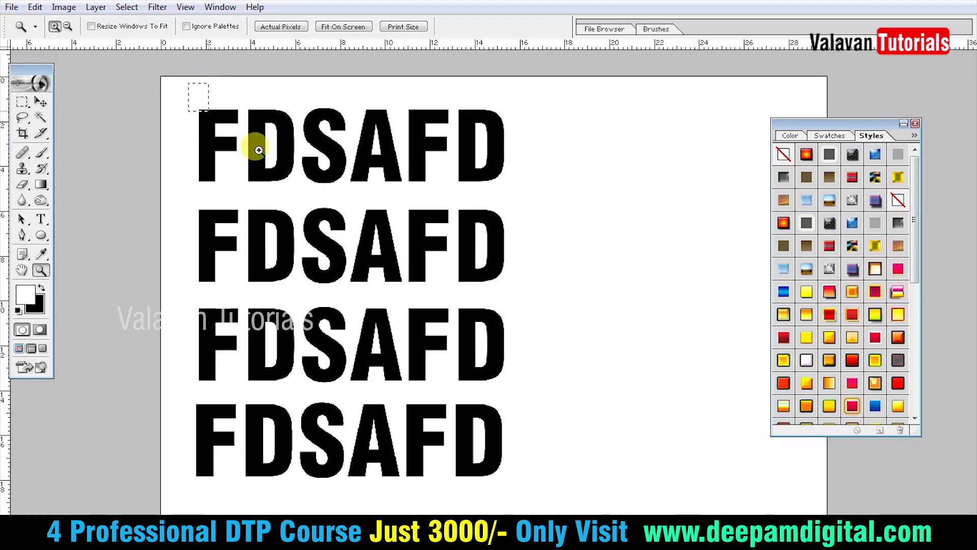
pyautogui.moveTo(207, 96); pyautogui.dragTo(434, 259)
pyautogui.press('v')
pyautogui.press('t')
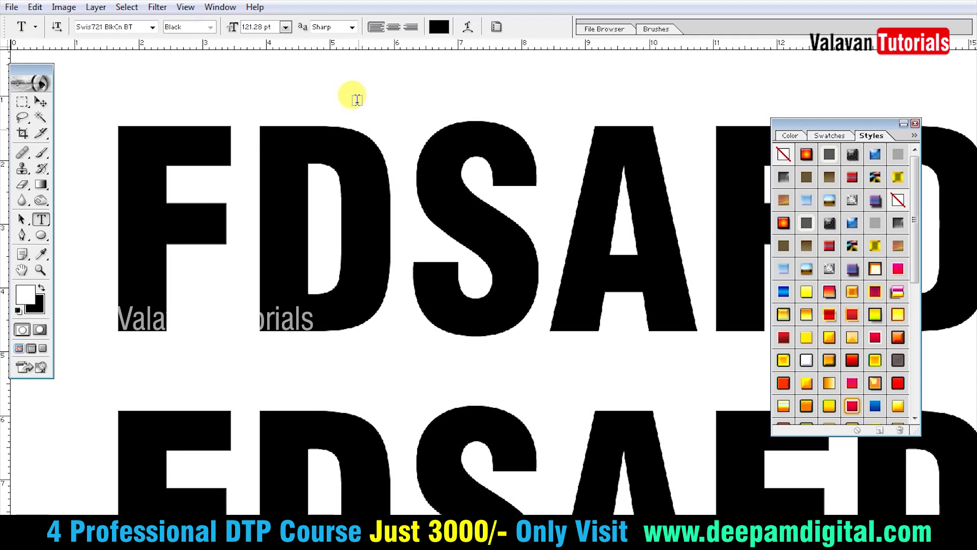
pyautogui.moveTo(426, 465); pyautogui.dragTo(354, 280)
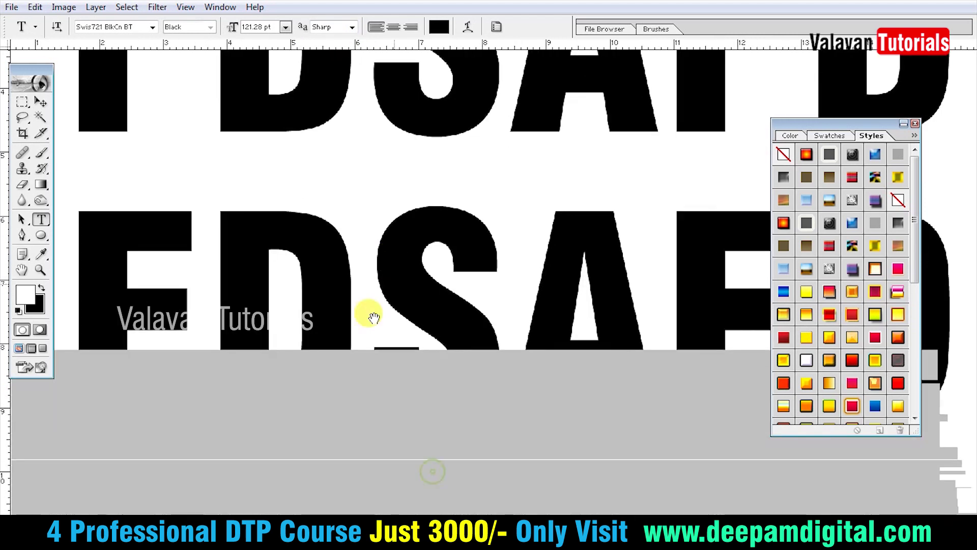
# - Select another FDSAFD layer, fit the page on screen, and zoom and pan across its letters
pyautogui.keyDown('ctrl'); pyautogui.click(321, 236); pyautogui.keyUp('ctrl')
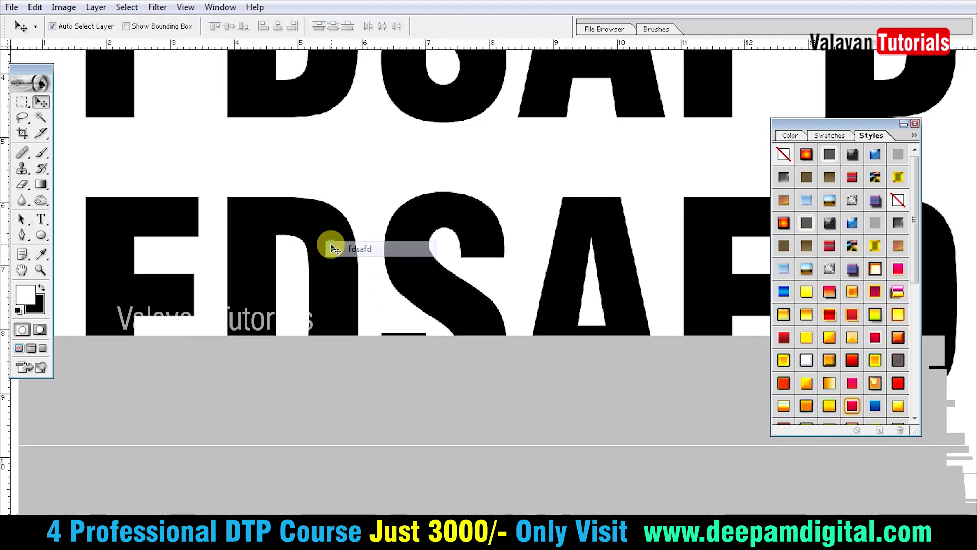
pyautogui.press('z')
pyautogui.rightClick(310, 192)
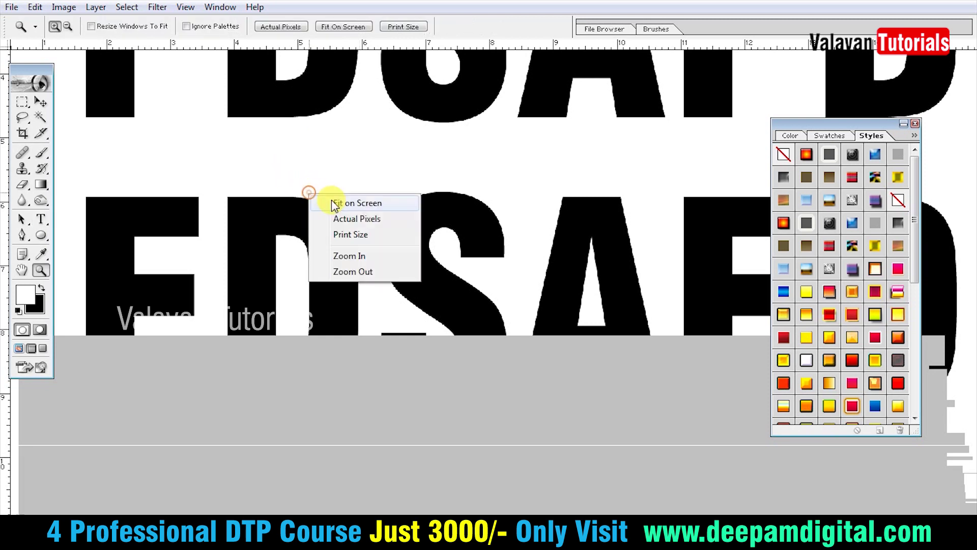
pyautogui.click(332, 203)
pyautogui.moveTo(168, 146); pyautogui.dragTo(410, 334)
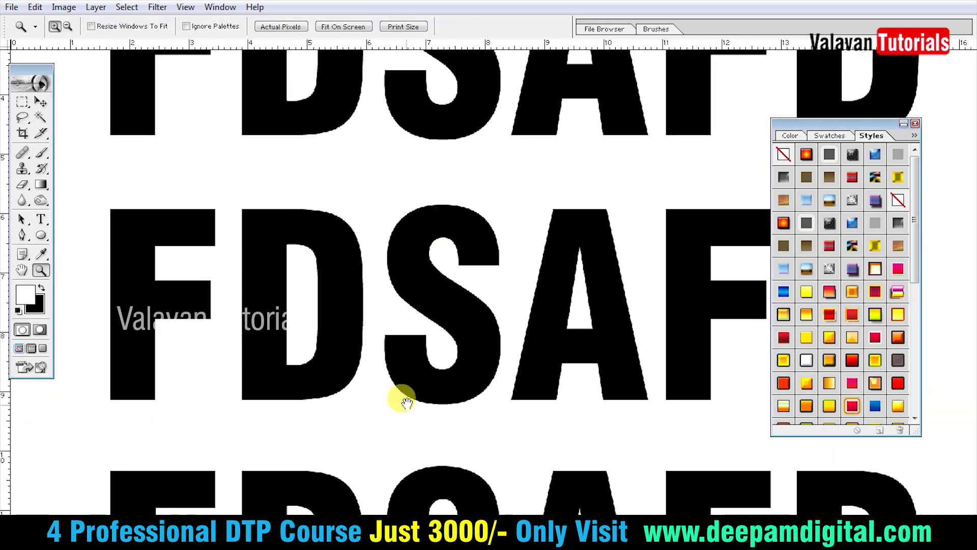
pyautogui.moveTo(399, 397); pyautogui.dragTo(383, 275)
pyautogui.rightClick(374, 209)
pyautogui.click(393, 216)
# - Zoom in on the letter edges, view at Print Size, then zoom in again with panels toggled
pyautogui.moveTo(202, 352); pyautogui.dragTo(378, 474)
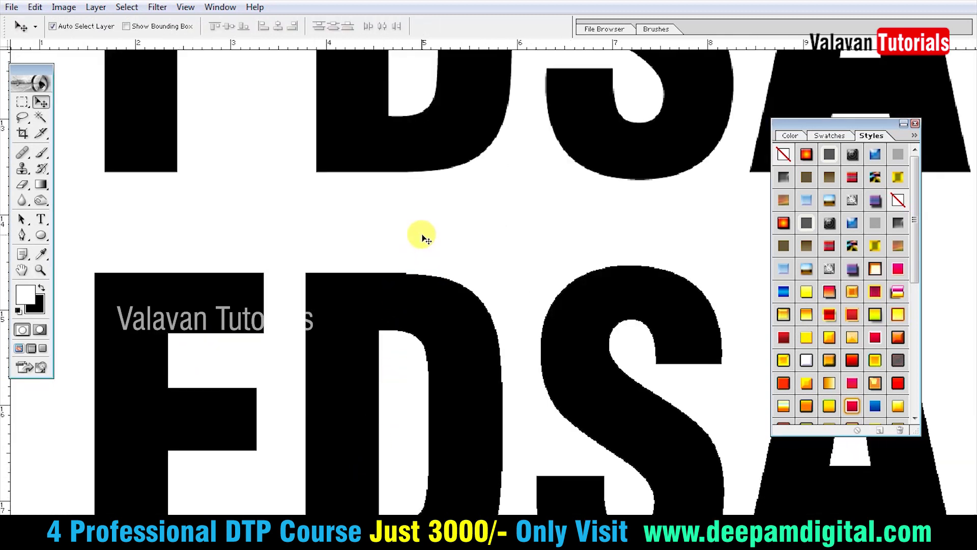
pyautogui.moveTo(400, 221); pyautogui.dragTo(573, 406)
pyautogui.rightClick(528, 350)
pyautogui.click(581, 391)
pyautogui.moveTo(532, 122); pyautogui.dragTo(216, 457)
pyautogui.press('Tab')
pyautogui.press('Tab')
pyautogui.press('t')
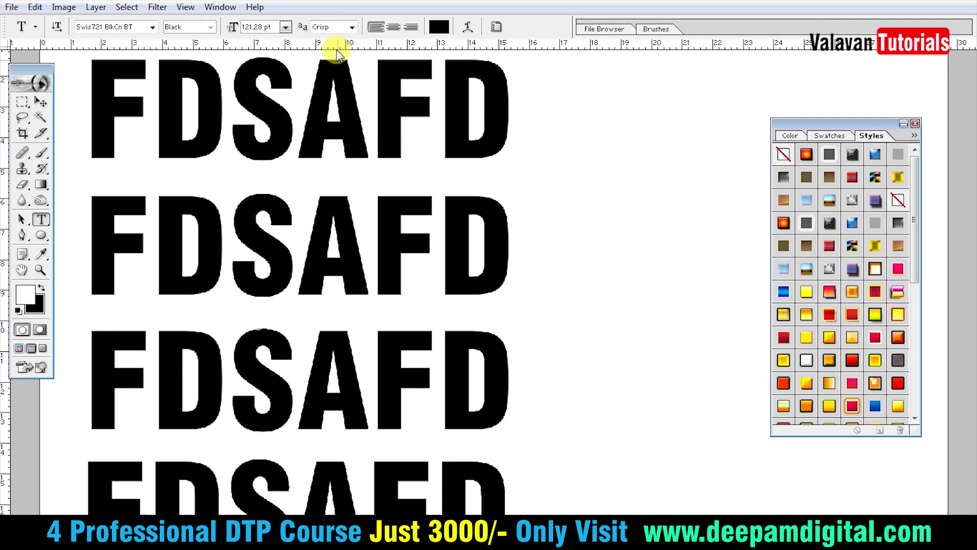
# - Switch the selected FDSAFD line's anti-aliasing to Sharp and commit the edit with the Move tool
pyautogui.click(352, 27)
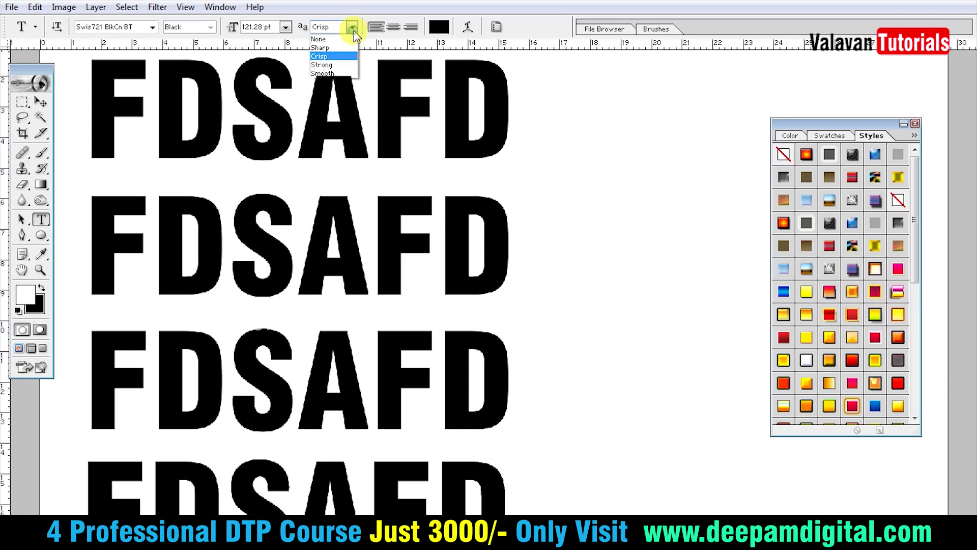
pyautogui.click(349, 49)
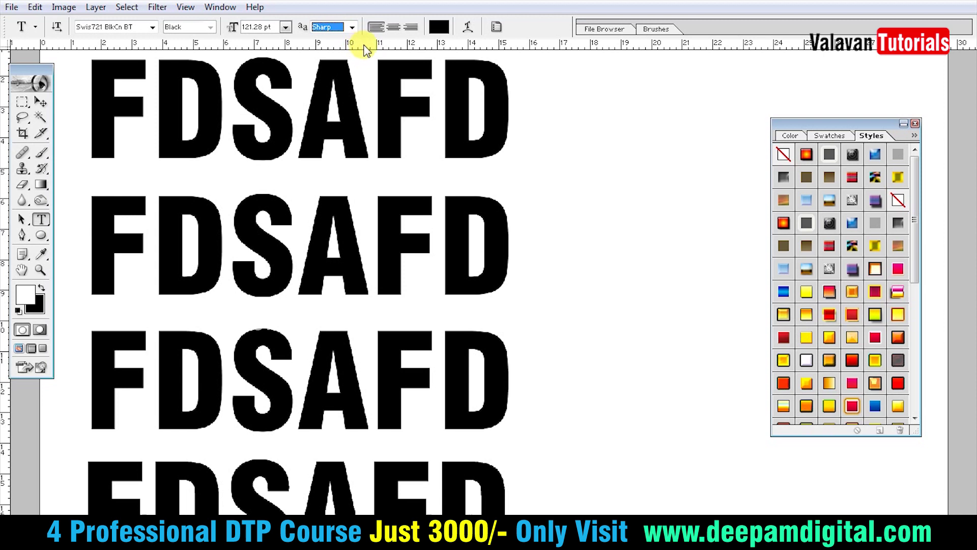
pyautogui.click(382, 93)
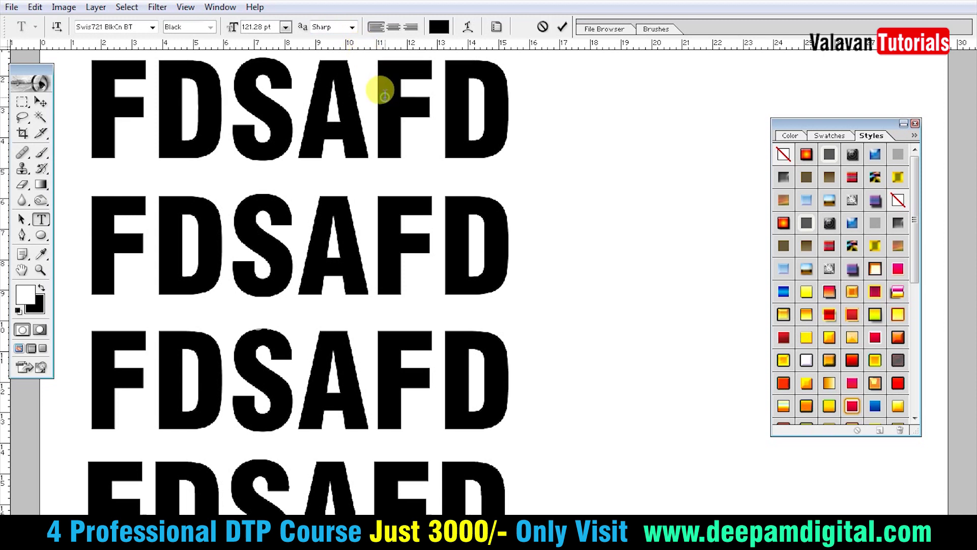
pyautogui.click(41, 104)
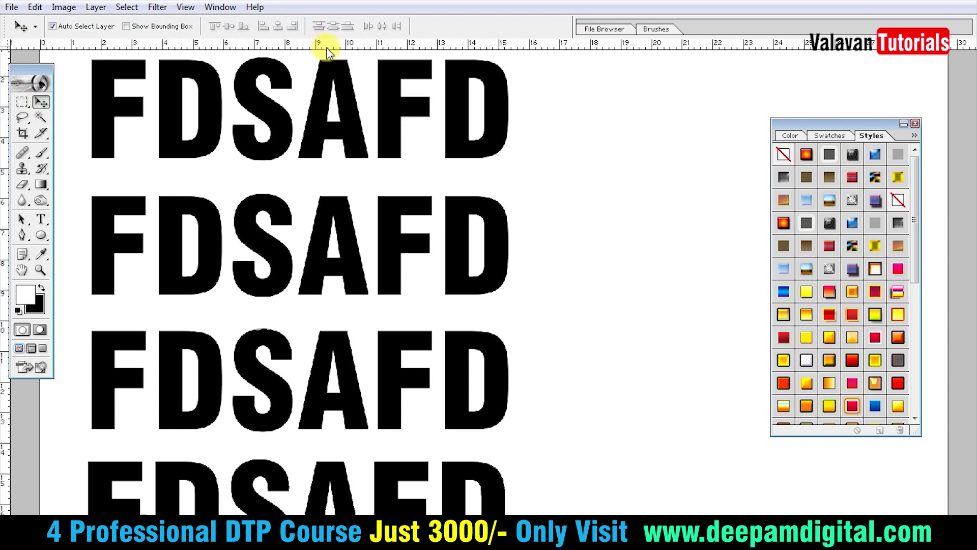
pyautogui.moveTo(388, 221); pyautogui.dragTo(392, 212)
# - Undo the accidental nudge of the second line, then zoom in closely on a letter and pan around it
pyautogui.hotkey('ctrl', 'z')
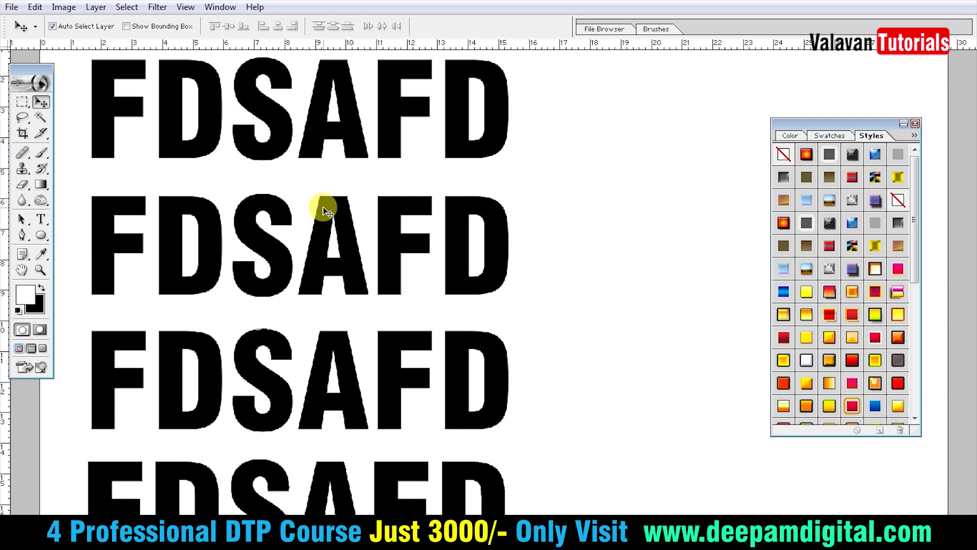
pyautogui.hotkey('ctrl', '-')
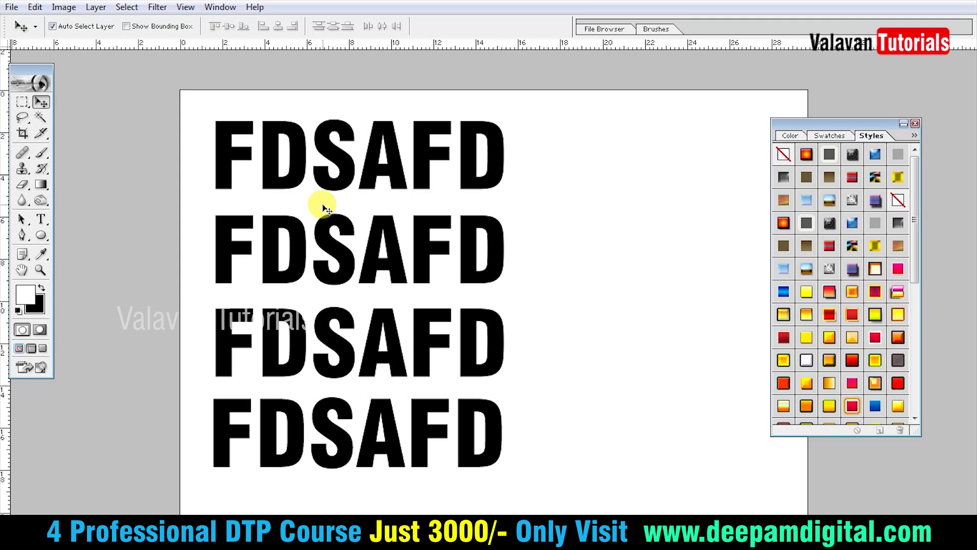
pyautogui.hotkey('ctrl', '+')
pyautogui.hotkey('ctrl', '+')
pyautogui.hotkey('ctrl', '+')
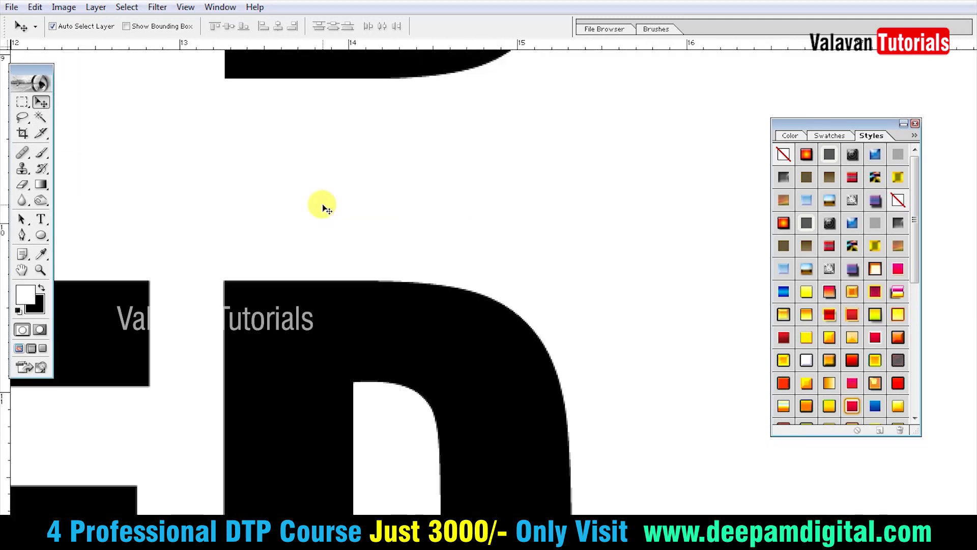
pyautogui.hotkey('ctrl', '+')
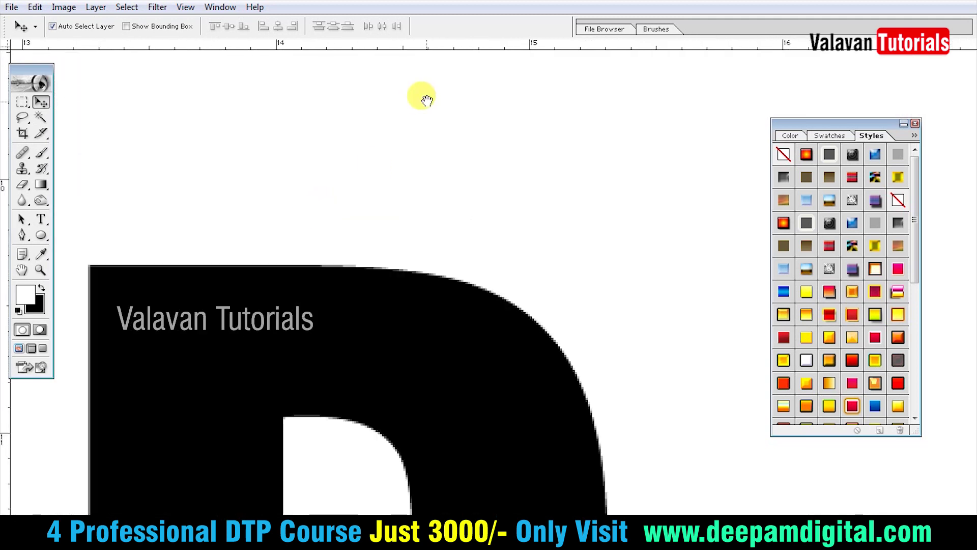
pyautogui.scroll(-5, 426, 99)
pyautogui.moveTo(574, 135)
pyautogui.mouseDown()
pyautogui.moveTo(496, 400)
pyautogui.moveTo(556, 356)
pyautogui.moveTo(524, 294)
pyautogui.moveTo(527, 305)
pyautogui.moveTo(461, 307)
pyautogui.moveTo(410, 152)
pyautogui.mouseUp()
# - Fit the page on screen, then zoom into the letters' edges with Zoom tool marquees
pyautogui.press('z')
pyautogui.hotkey('ctrl', '0')
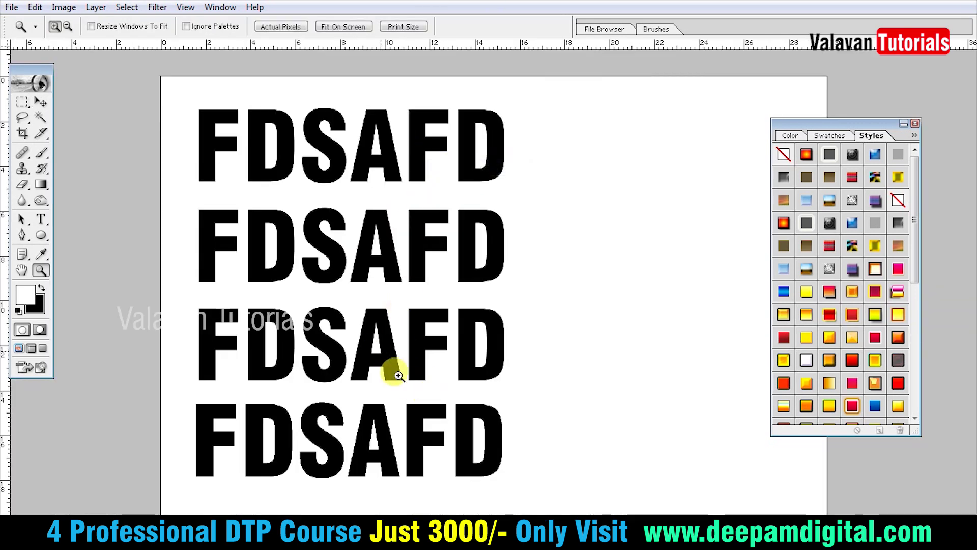
pyautogui.click(398, 375)
pyautogui.moveTo(562, 382); pyautogui.dragTo(545, 323)
pyautogui.rightClick(545, 276)
pyautogui.click(576, 294)
# - Zoom in on the edge of the letter D, then fit all four lines on screen with panels hidden
pyautogui.moveTo(454, 371); pyautogui.dragTo(599, 483)
pyautogui.moveTo(467, 419); pyautogui.dragTo(225, 127)
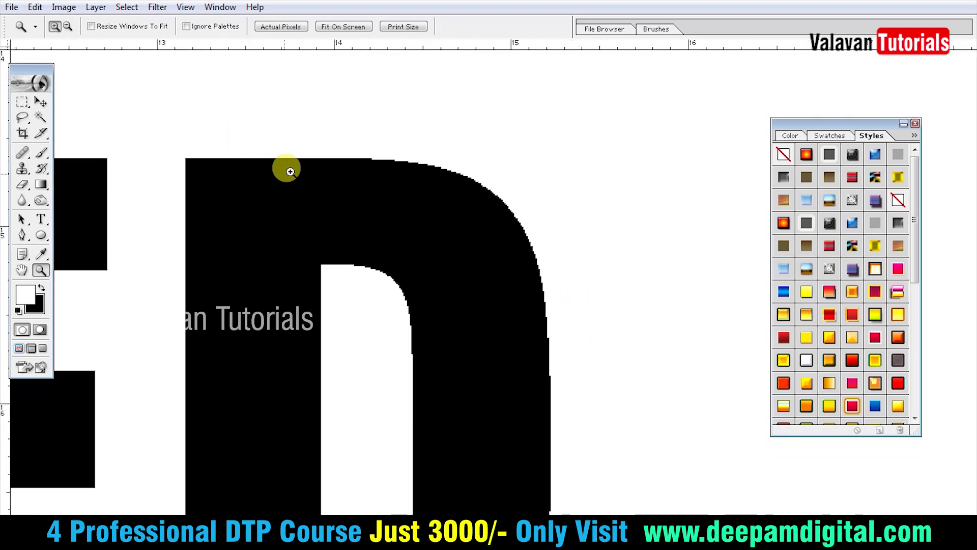
pyautogui.rightClick(428, 230)
pyautogui.hotkey('ctrl', '0')
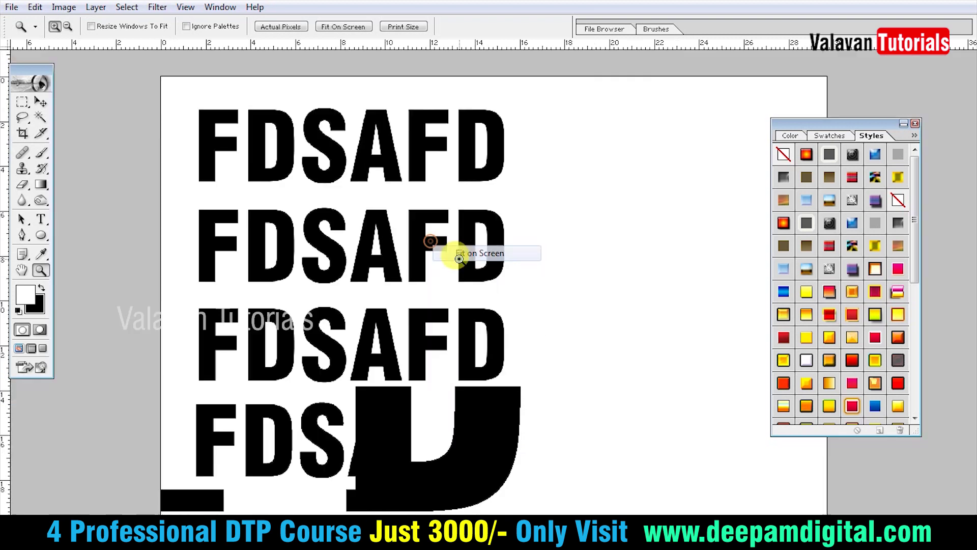
pyautogui.press('Tab')
pyautogui.press('Tab')
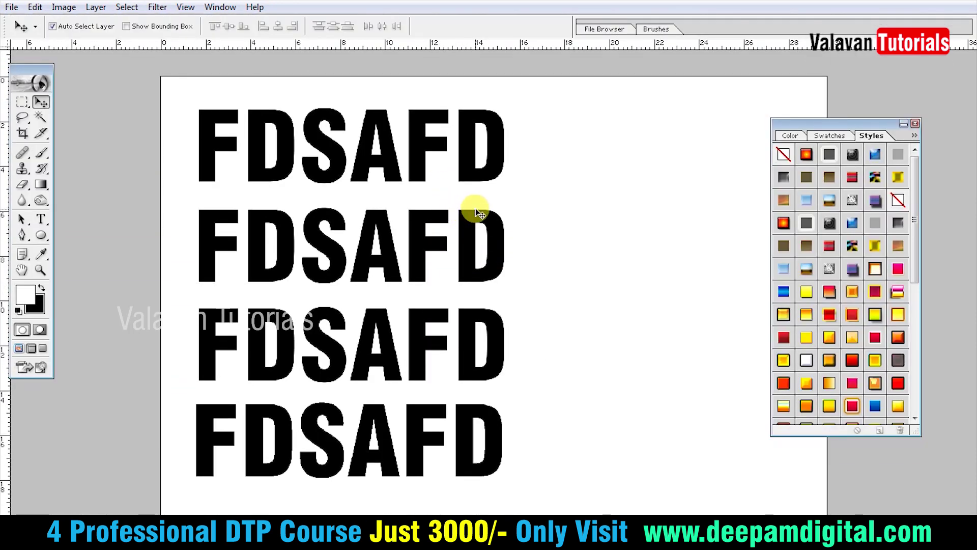
# - Close the Styles panel and set the Pen tool to Shape Layers mode, discarding a trial path
pyautogui.click(915, 123)
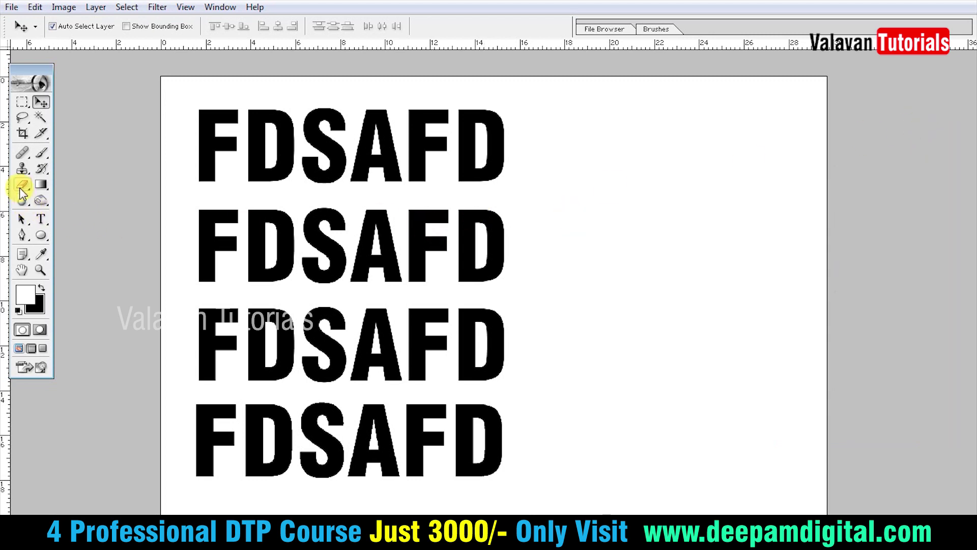
pyautogui.press('p')
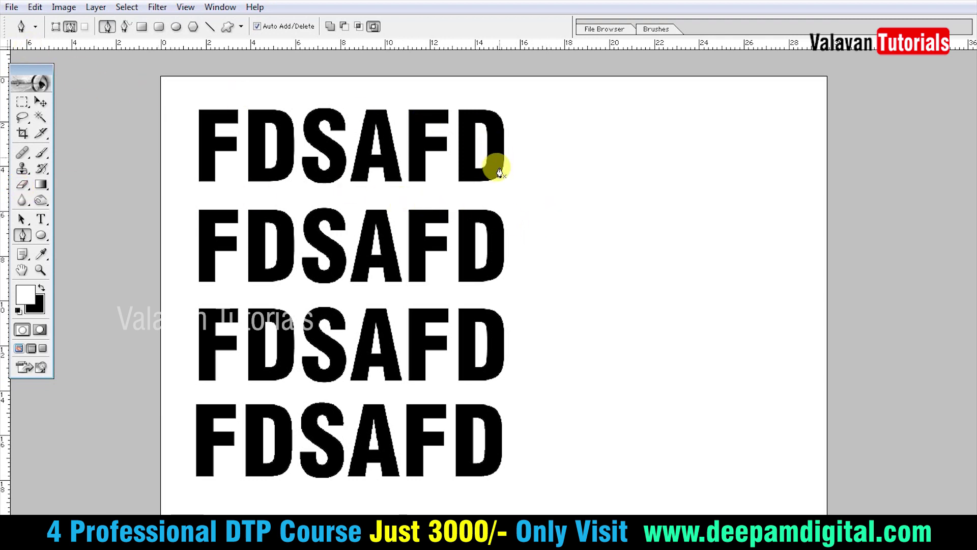
pyautogui.click(56, 26)
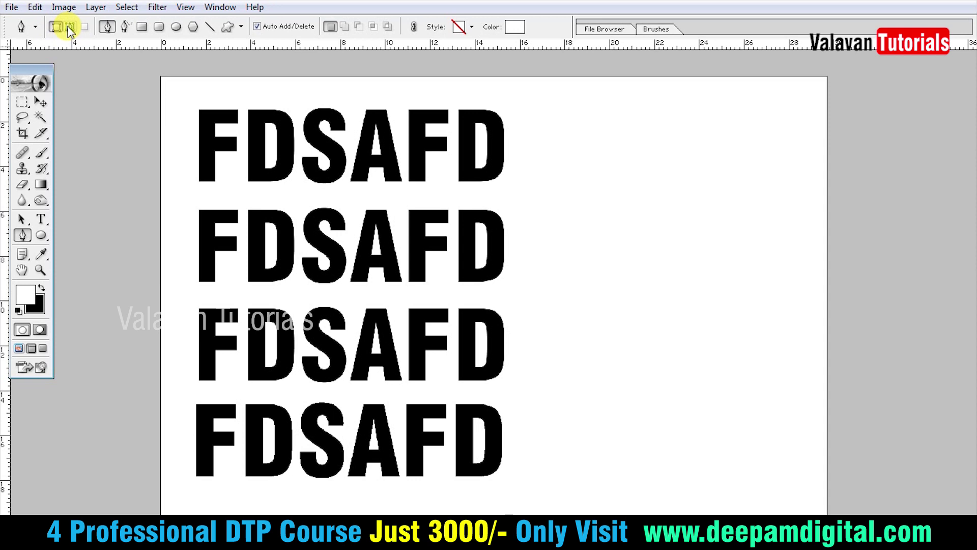
pyautogui.click(557, 171)
pyautogui.moveTo(629, 143); pyautogui.dragTo(696, 140)
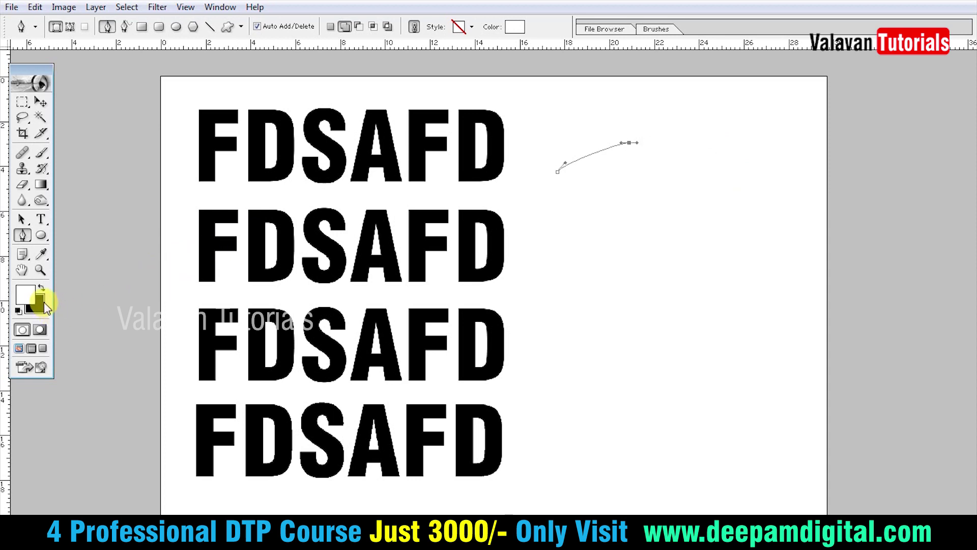
pyautogui.press('Return')
# - Draw a curved black-filled shape to the right of the upper FDSAFD lines
pyautogui.click(41, 287)
pyautogui.click(555, 175)
pyautogui.moveTo(636, 140); pyautogui.dragTo(739, 158)
pyautogui.click(761, 185)
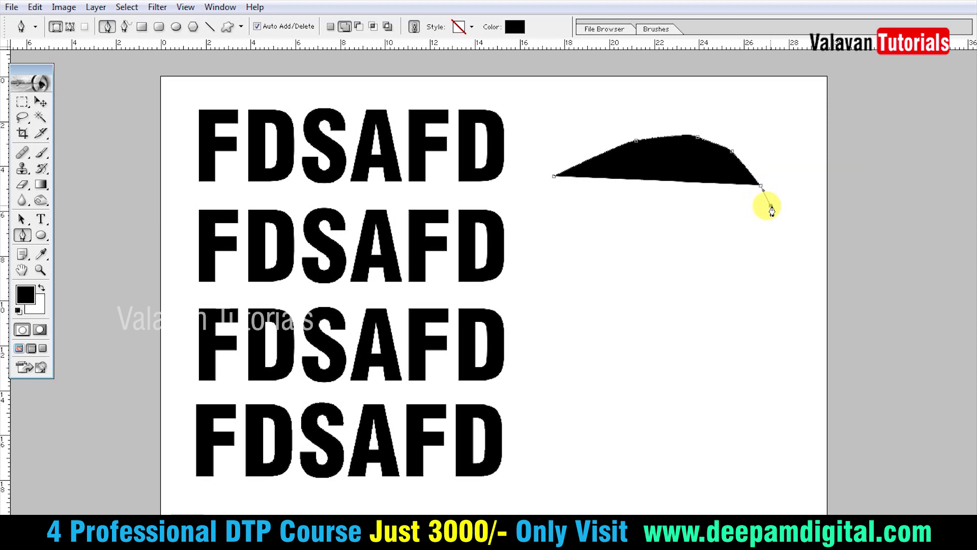
pyautogui.click(775, 227)
pyautogui.click(773, 253)
pyautogui.click(765, 285)
pyautogui.click(718, 318)
pyautogui.moveTo(675, 331); pyautogui.dragTo(598, 316)
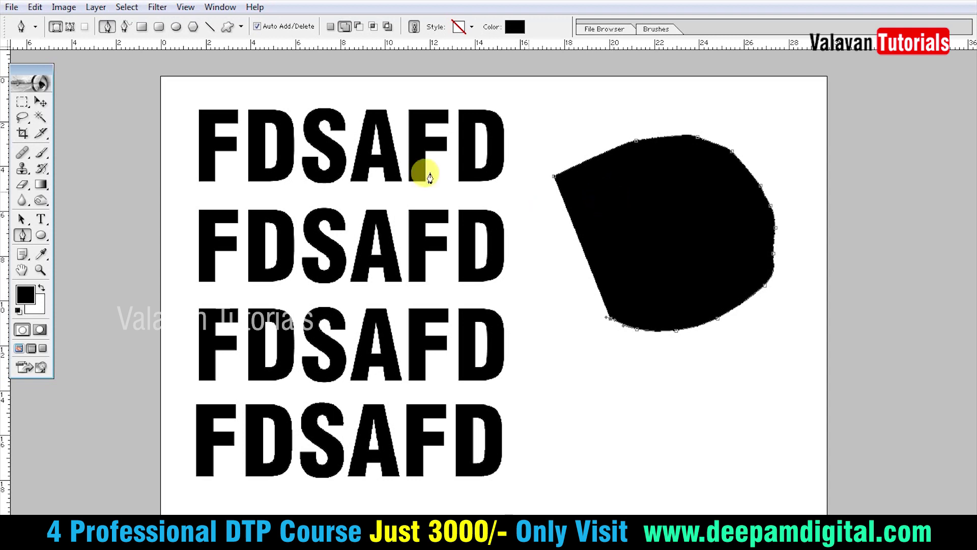
pyautogui.click(72, 27)
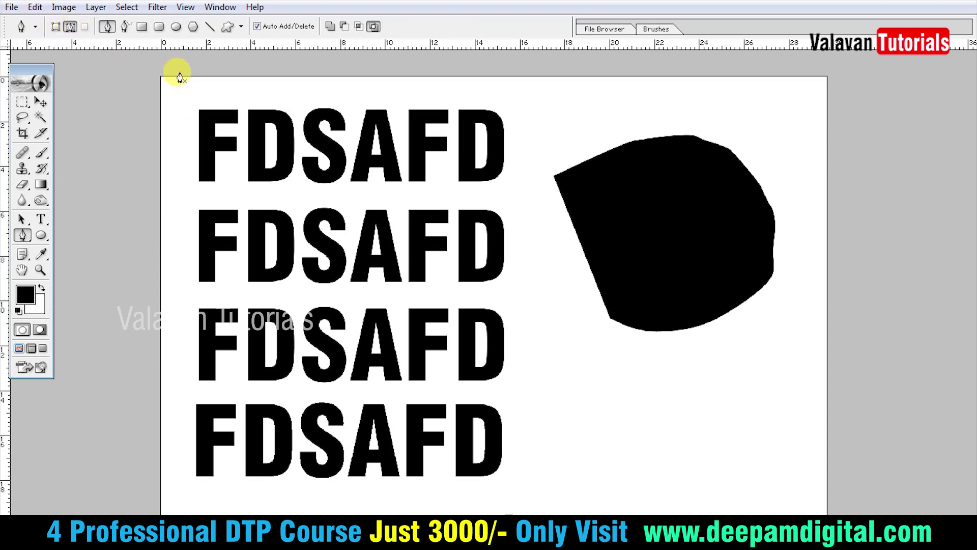
# - Draw a closed rounded outline path below the black shape, then zoom out to the page
pyautogui.click(635, 358)
pyautogui.moveTo(748, 358)
pyautogui.mouseDown()
pyautogui.moveTo(786, 401)
pyautogui.moveTo(577, 397)
pyautogui.mouseUp()
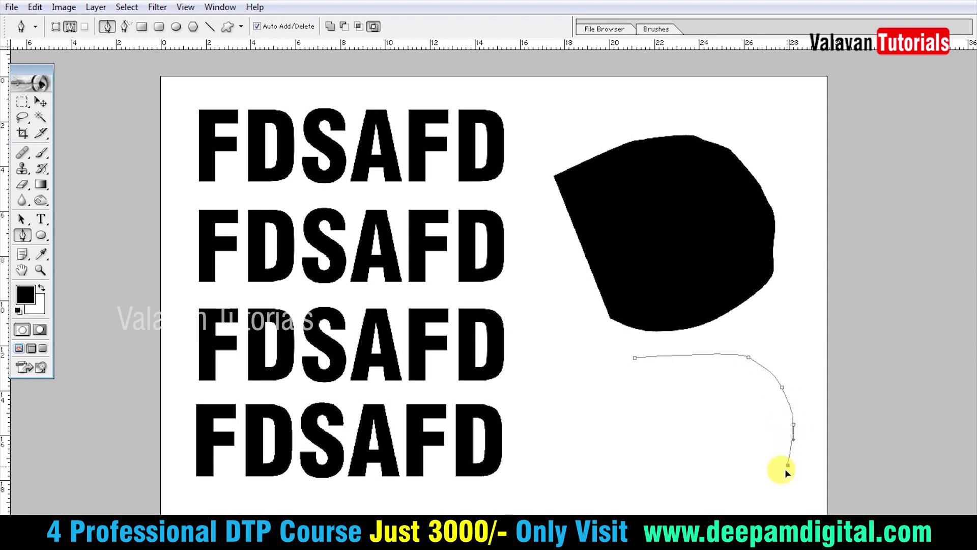
pyautogui.click(635, 358)
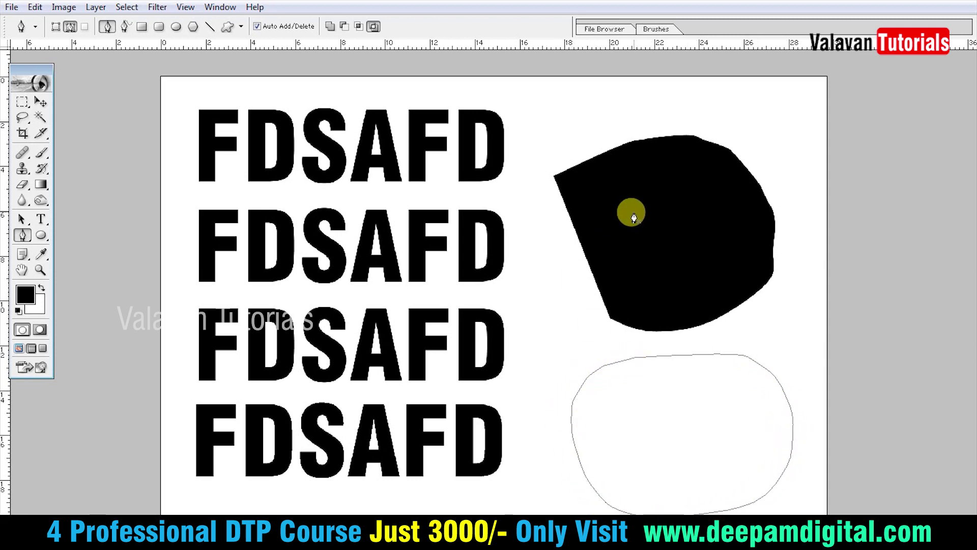
pyautogui.hotkey('ctrl', '0')
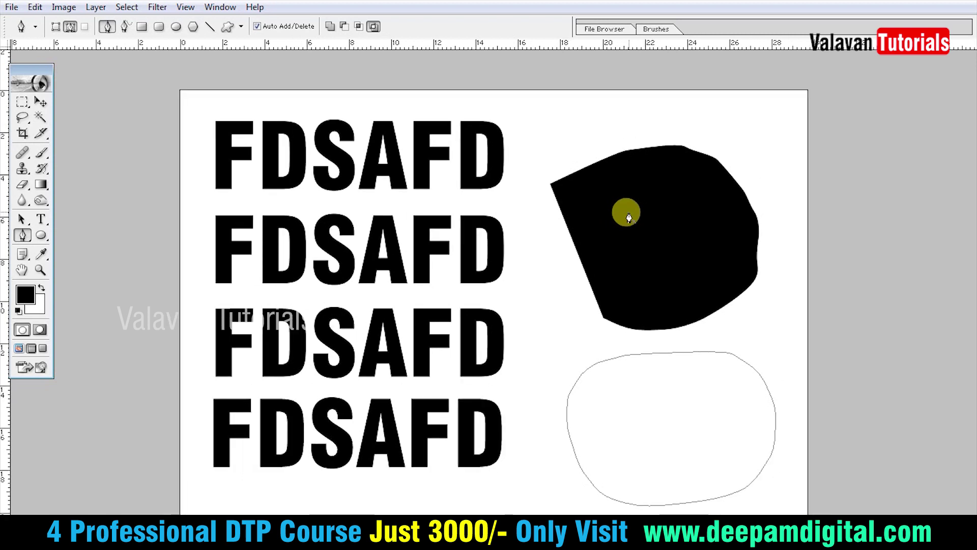